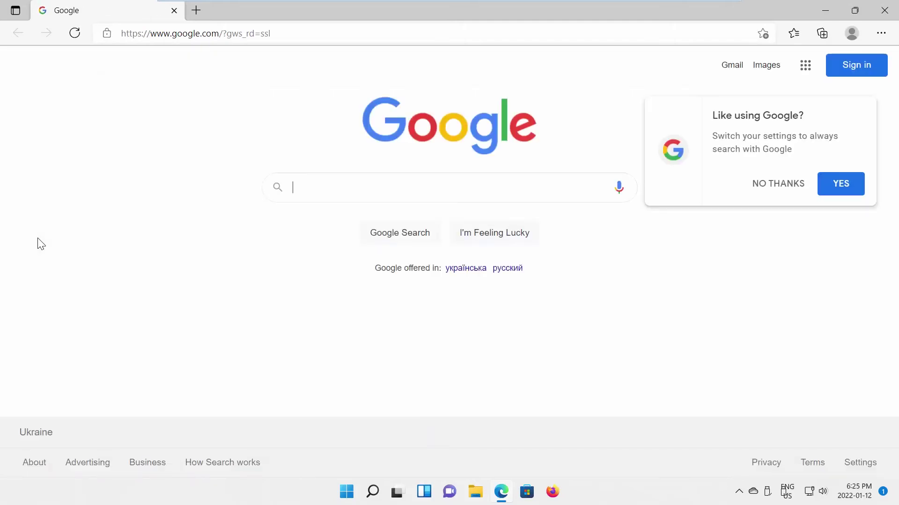
Reset Microsoft Edge settings to defaults from Settings > Reset settings, and confirm the reset.
{"action": "left_click", "coordinate": [881, 34]}
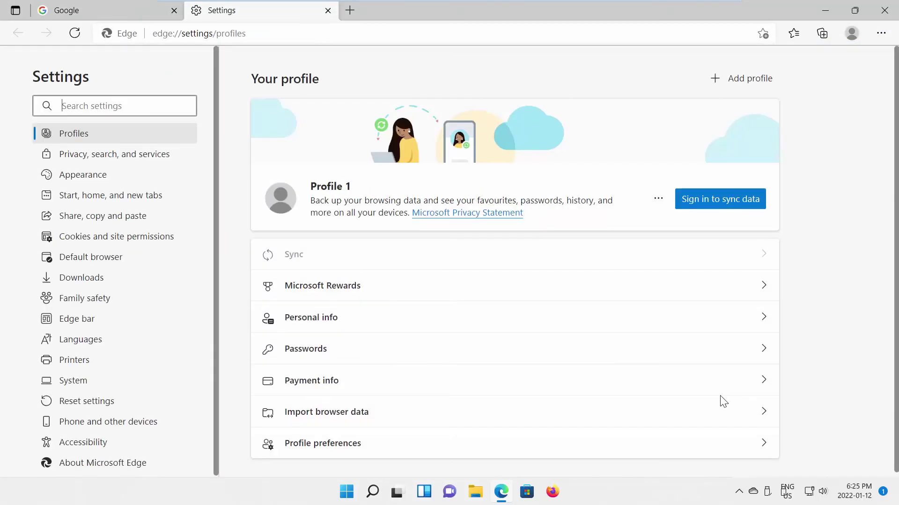
{"action": "left_click", "coordinate": [123, 401]}
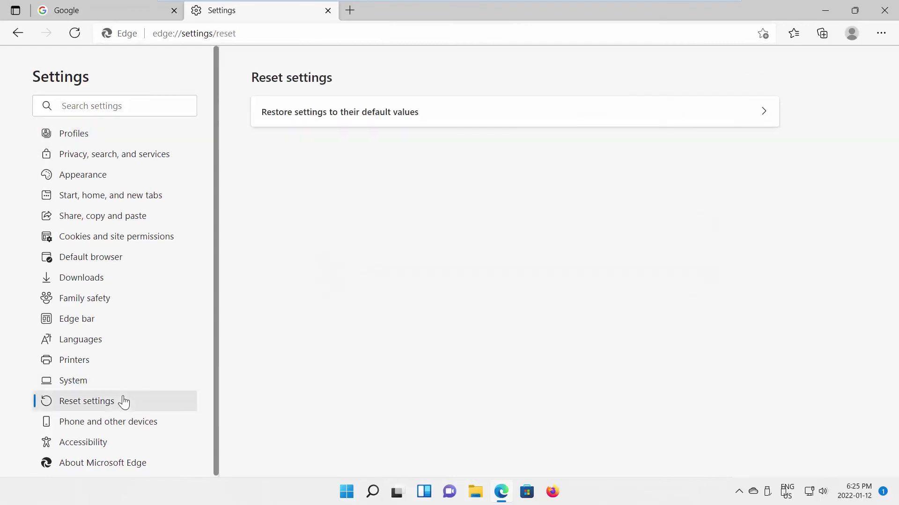
{"action": "left_click", "coordinate": [762, 112]}
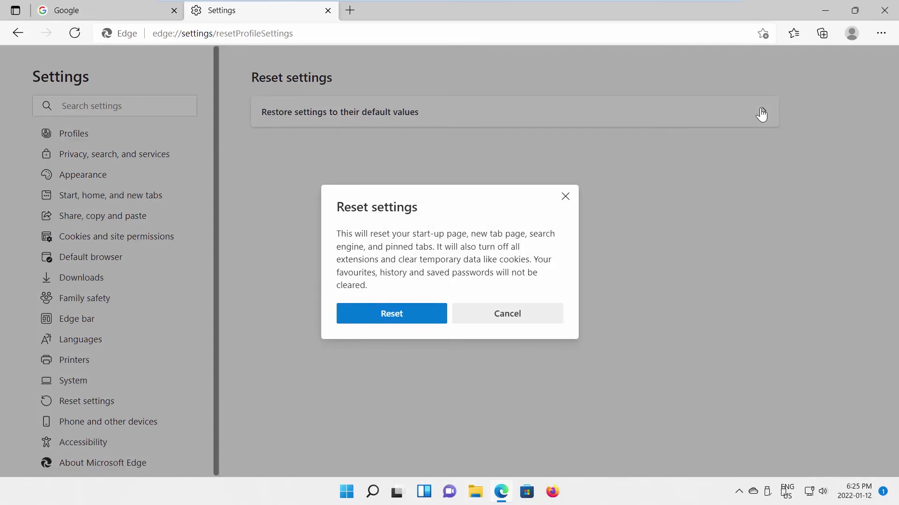
{"action": "left_click", "coordinate": [401, 316]}
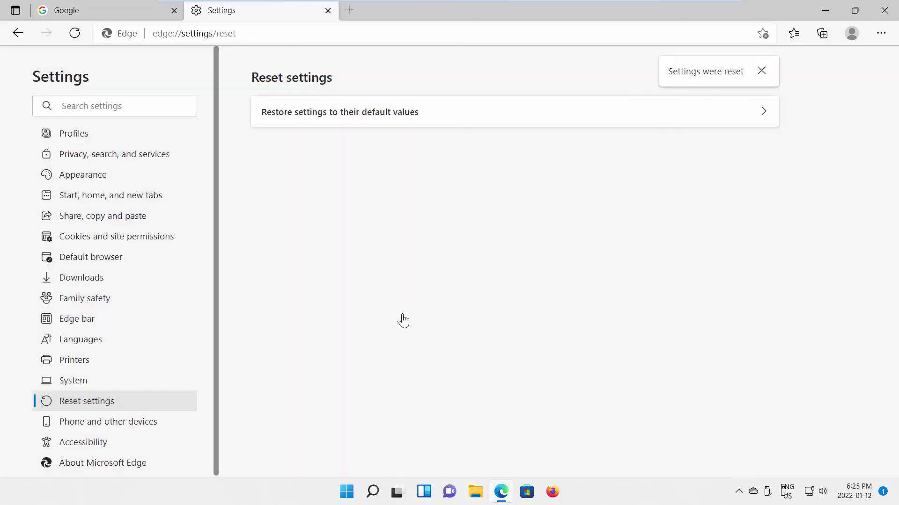